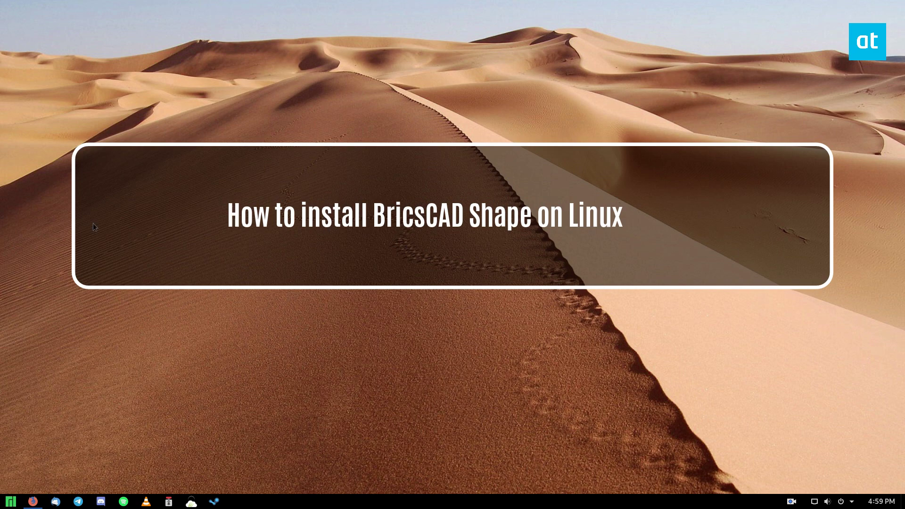
Bring the installation article forward and open the context menu on its 'download page' link
{"action": "left_click", "coordinate": [32, 501]}
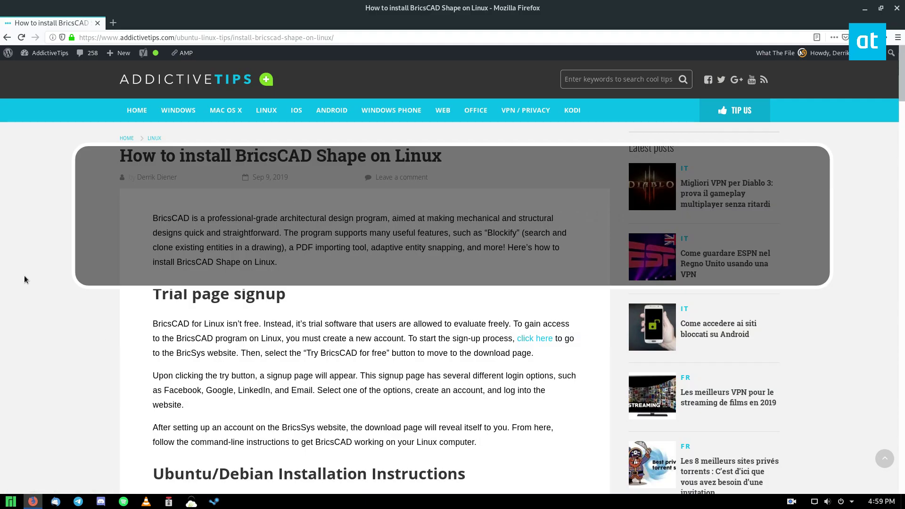
{"action": "scroll", "coordinate": [23, 272], "scroll_direction": "down", "scroll_amount": 1}
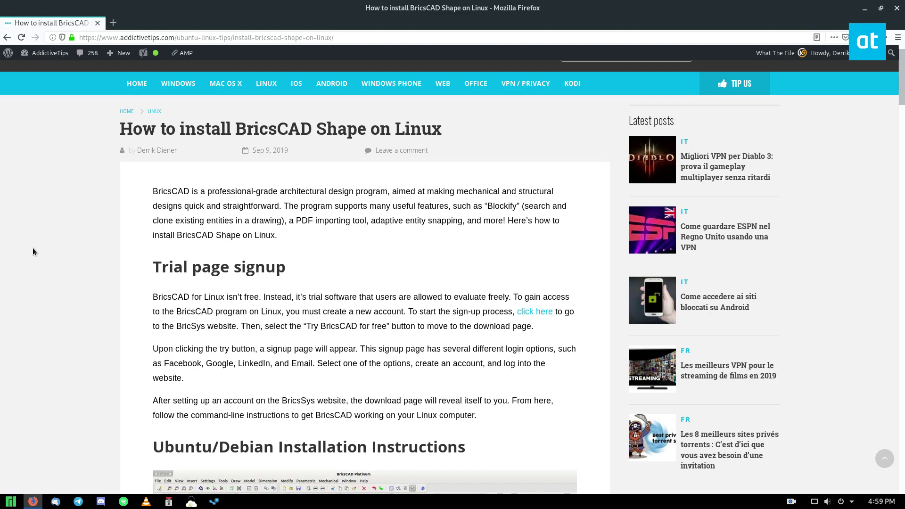
{"action": "scroll", "coordinate": [32, 248], "scroll_direction": "down", "scroll_amount": 2}
{"action": "scroll", "coordinate": [36, 243], "scroll_direction": "down", "scroll_amount": 1}
{"action": "scroll", "coordinate": [43, 240], "scroll_direction": "down", "scroll_amount": 2}
{"action": "scroll", "coordinate": [52, 233], "scroll_direction": "down", "scroll_amount": 3}
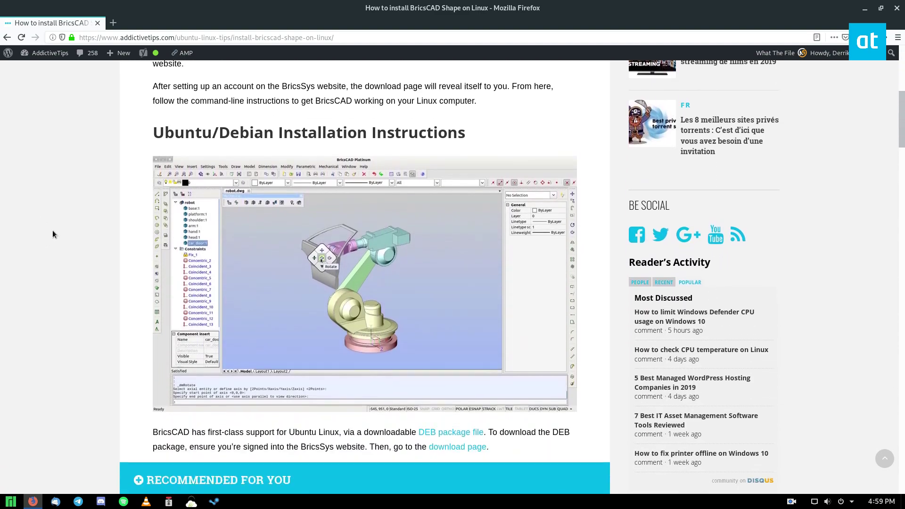
{"action": "scroll", "coordinate": [84, 249], "scroll_direction": "down", "scroll_amount": 1}
{"action": "scroll", "coordinate": [50, 217], "scroll_direction": "down", "scroll_amount": 5}
{"action": "scroll", "coordinate": [50, 224], "scroll_direction": "down", "scroll_amount": 6}
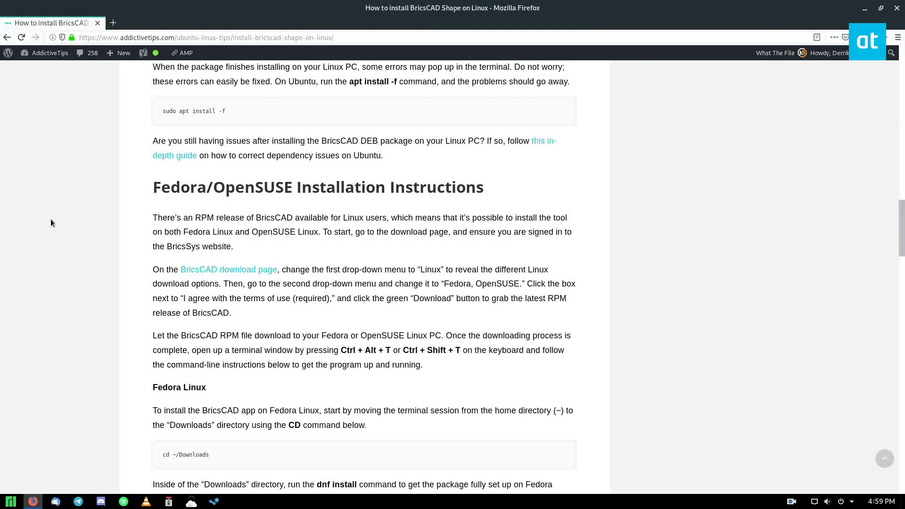
{"action": "scroll", "coordinate": [56, 216], "scroll_direction": "down", "scroll_amount": 2}
{"action": "scroll", "coordinate": [54, 221], "scroll_direction": "down", "scroll_amount": 5}
{"action": "scroll", "coordinate": [45, 227], "scroll_direction": "down", "scroll_amount": 1}
{"action": "scroll", "coordinate": [43, 229], "scroll_direction": "down", "scroll_amount": 1}
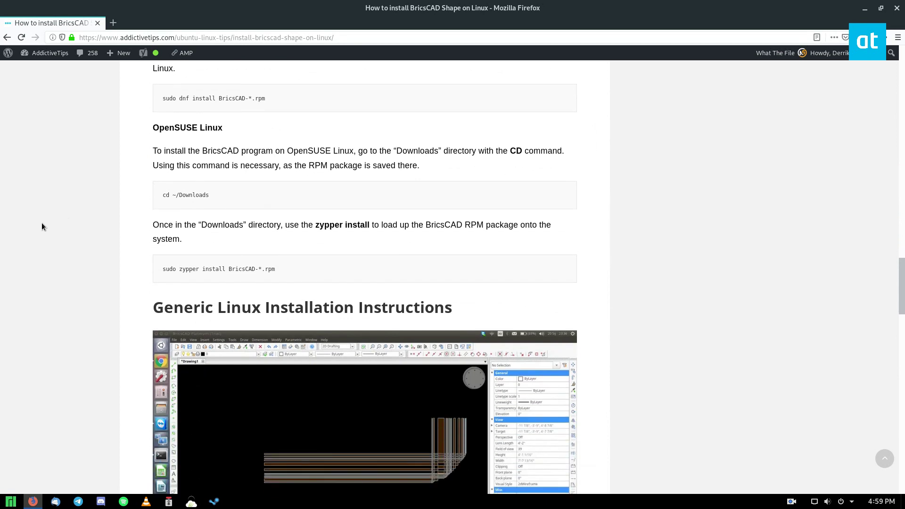
{"action": "scroll", "coordinate": [128, 234], "scroll_direction": "down", "scroll_amount": 2}
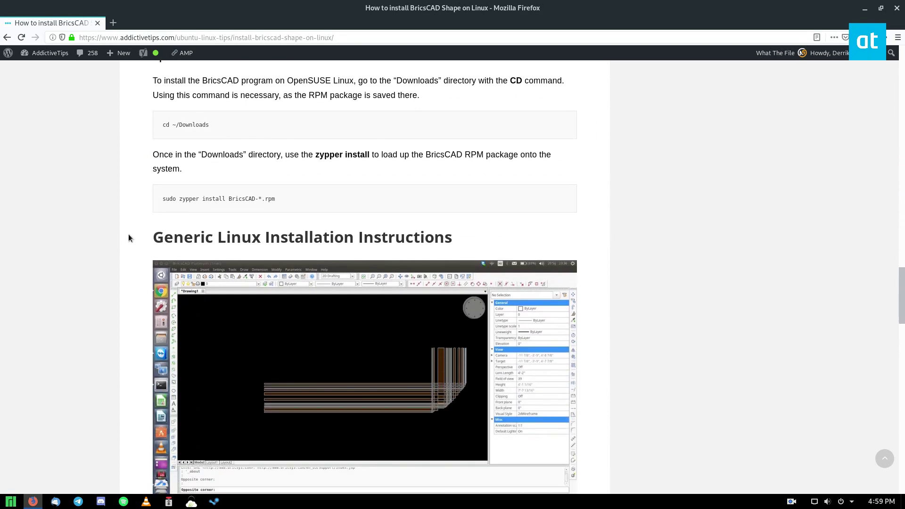
{"action": "scroll", "coordinate": [119, 226], "scroll_direction": "down", "scroll_amount": 2}
{"action": "scroll", "coordinate": [124, 202], "scroll_direction": "down", "scroll_amount": 1}
{"action": "scroll", "coordinate": [213, 174], "scroll_direction": "down", "scroll_amount": 2}
{"action": "scroll", "coordinate": [355, 180], "scroll_direction": "up", "scroll_amount": 2}
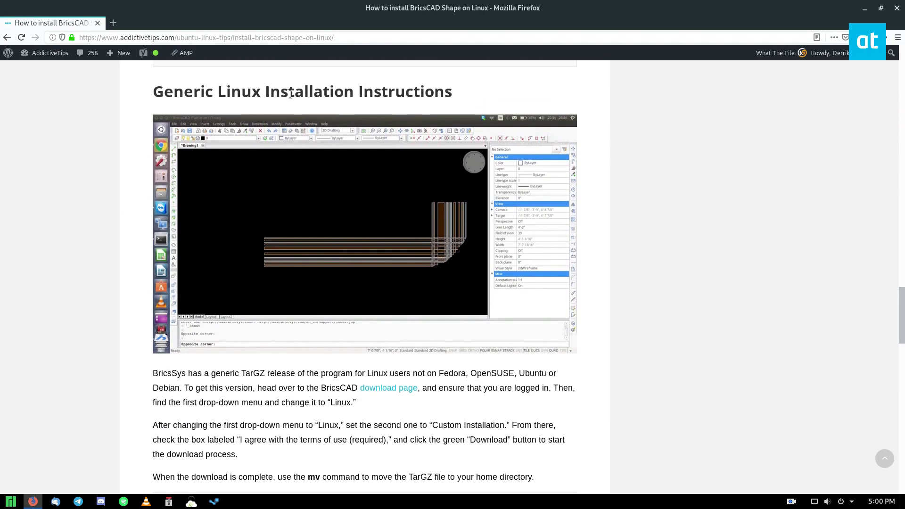
{"action": "scroll", "coordinate": [501, 183], "scroll_direction": "down", "scroll_amount": 1}
{"action": "scroll", "coordinate": [769, 247], "scroll_direction": "down", "scroll_amount": 3}
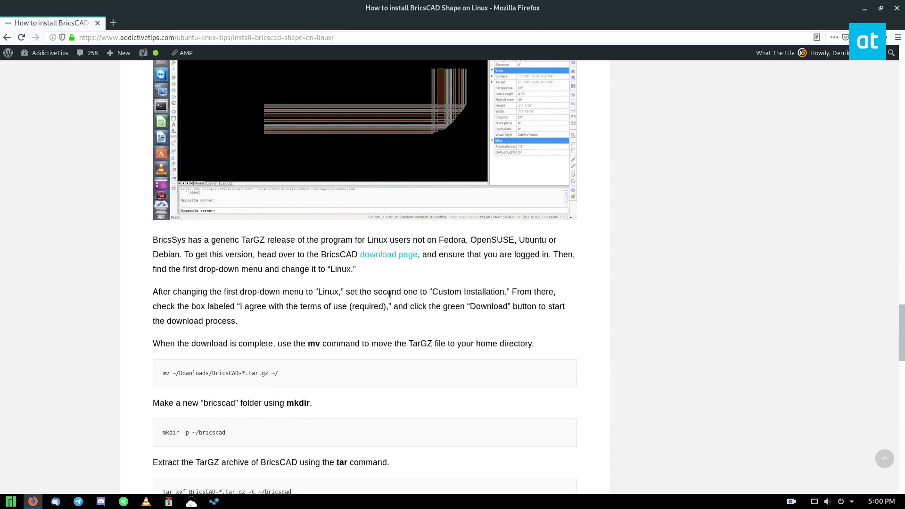
{"action": "scroll", "coordinate": [330, 343], "scroll_direction": "down", "scroll_amount": 1}
{"action": "scroll", "coordinate": [271, 325], "scroll_direction": "down", "scroll_amount": 1}
{"action": "scroll", "coordinate": [359, 282], "scroll_direction": "down", "scroll_amount": 1}
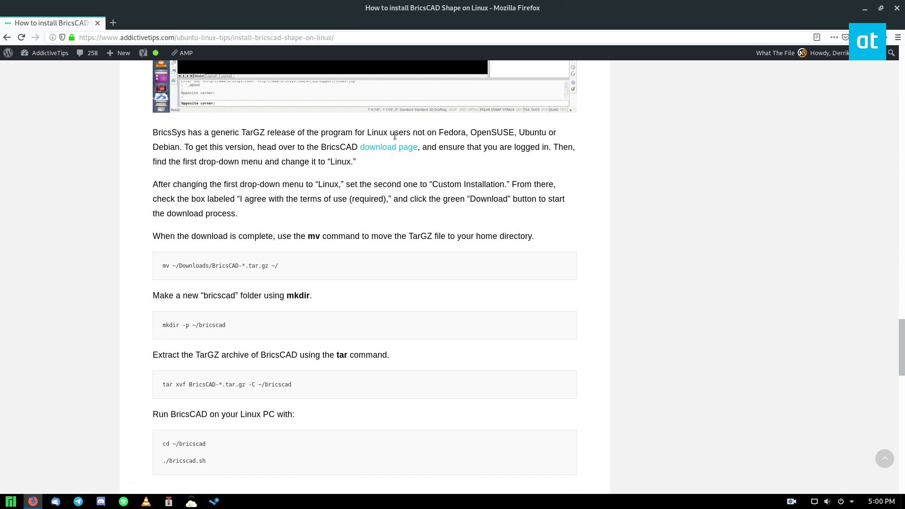
{"action": "right_click", "coordinate": [387, 147]}
Open the Bricsys page and download the Linux Custom-installation TarGZ after accepting the terms
{"action": "left_click", "coordinate": [409, 152]}
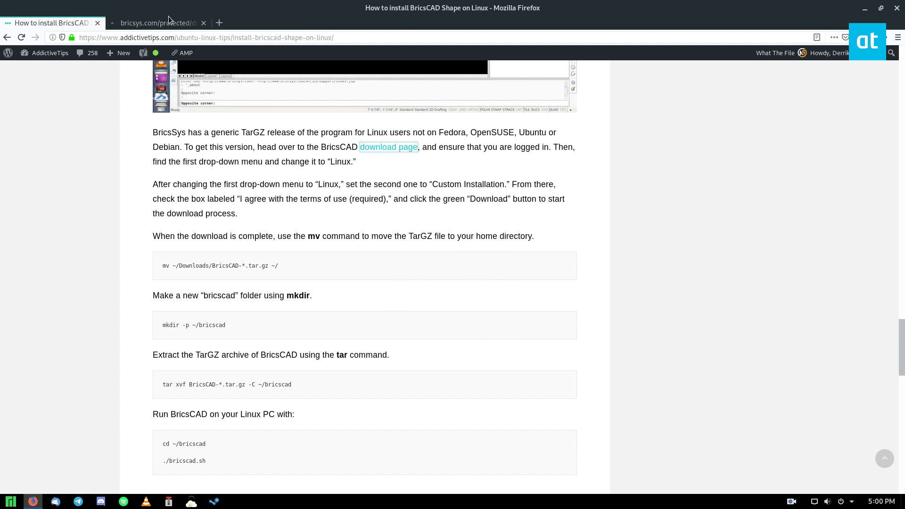
{"action": "left_click", "coordinate": [192, 27]}
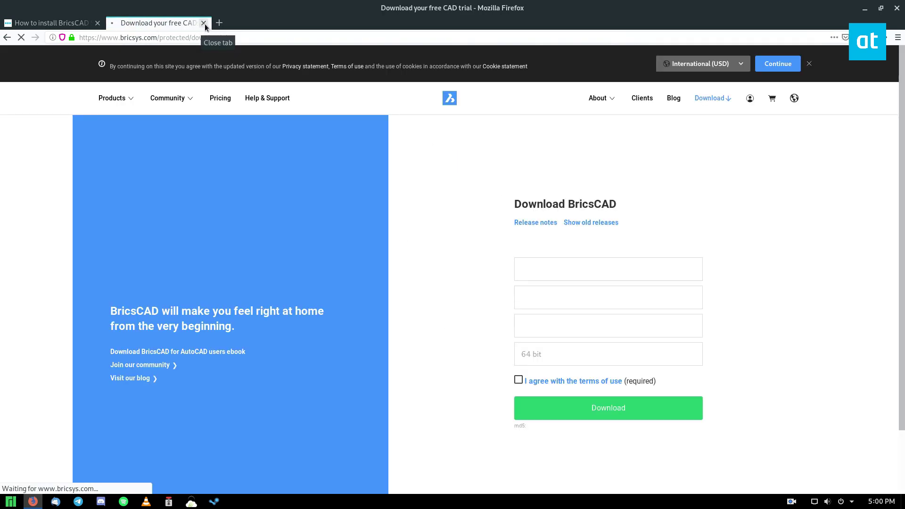
{"action": "scroll", "coordinate": [556, 213], "scroll_direction": "down", "scroll_amount": 2}
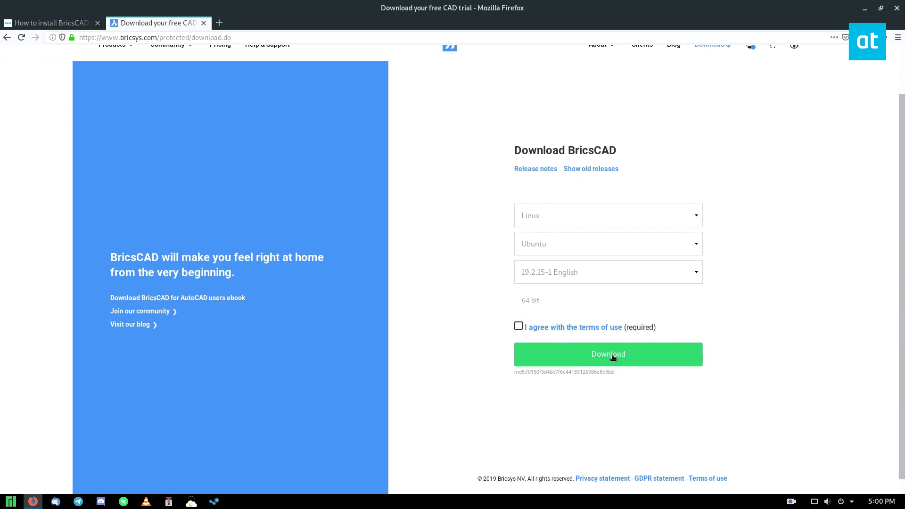
{"action": "left_click", "coordinate": [518, 328]}
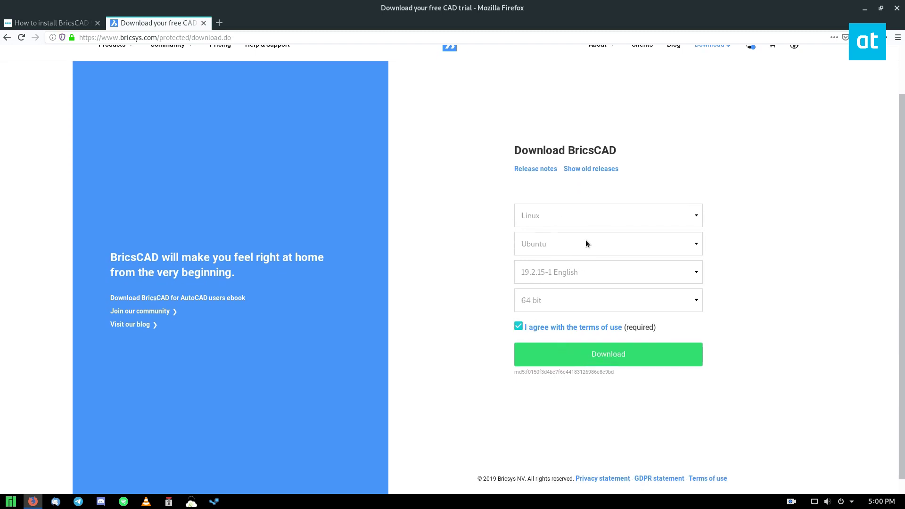
{"action": "left_click", "coordinate": [628, 244]}
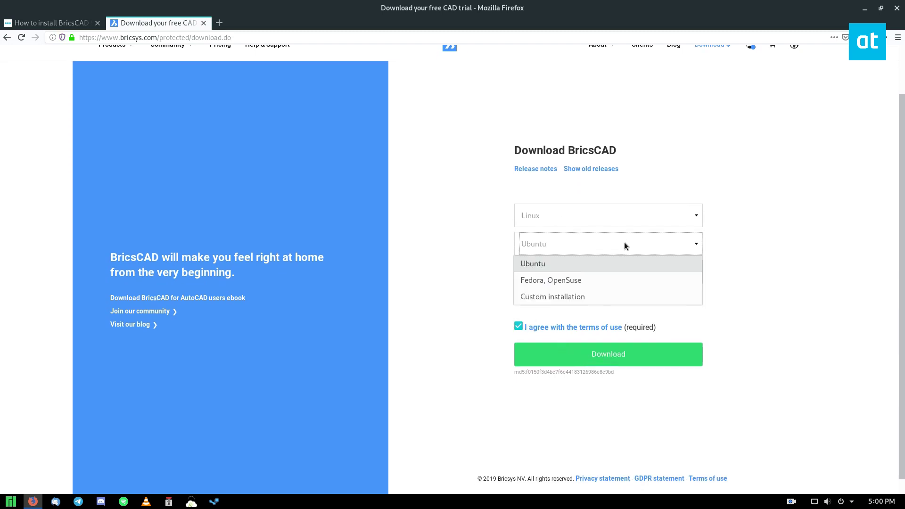
{"action": "left_click", "coordinate": [582, 293]}
{"action": "left_click", "coordinate": [551, 218]}
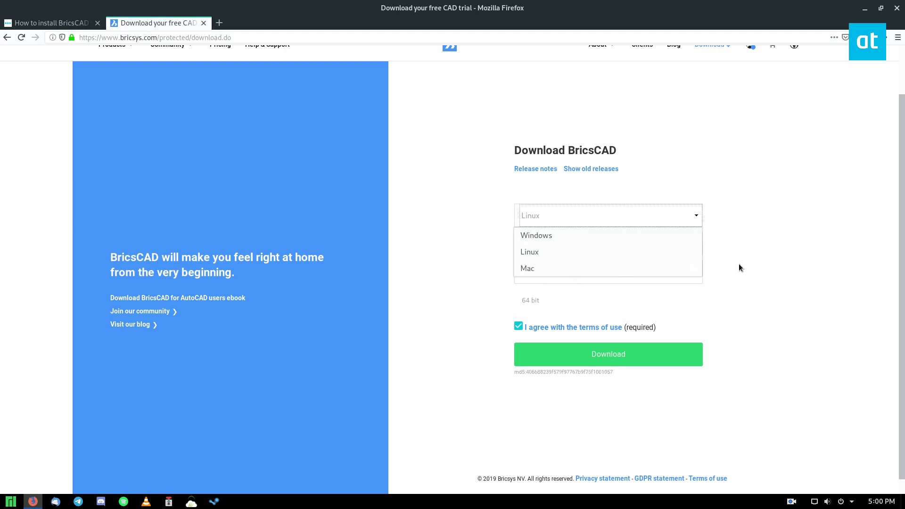
{"action": "left_click", "coordinate": [740, 265]}
{"action": "left_click", "coordinate": [630, 355]}
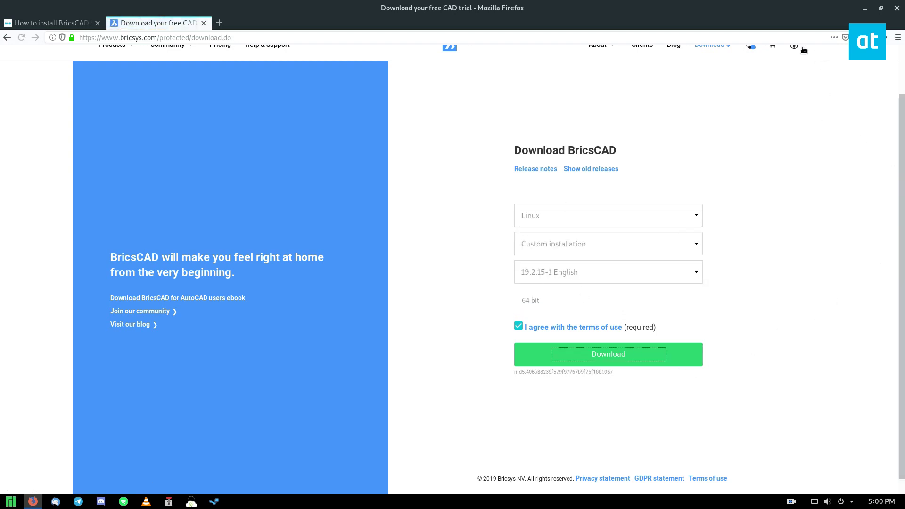
Check the BricsCAD download in Firefox's downloads list, then close the list
{"action": "left_click", "coordinate": [885, 37]}
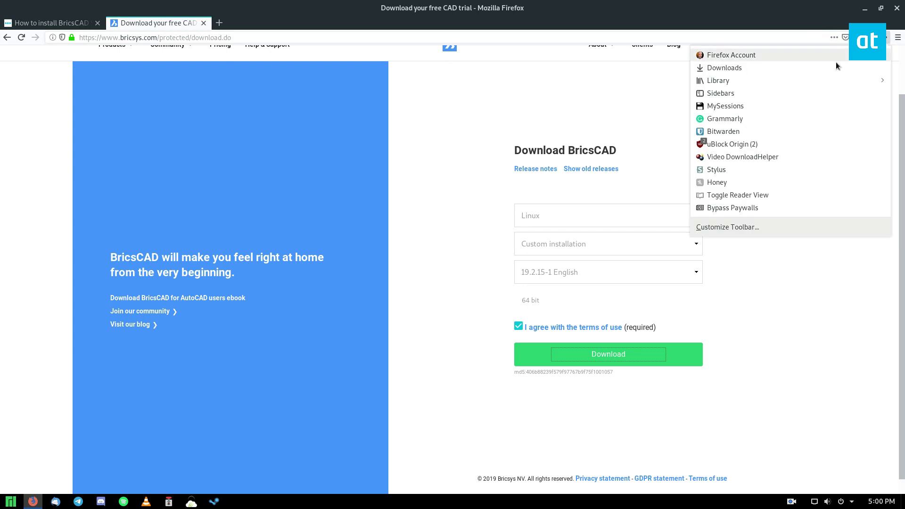
{"action": "left_click", "coordinate": [746, 68]}
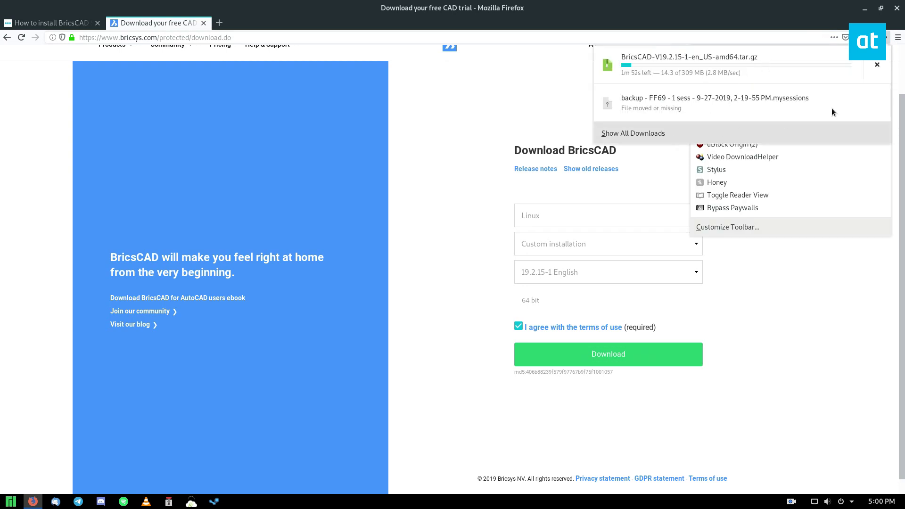
{"action": "left_click", "coordinate": [821, 306]}
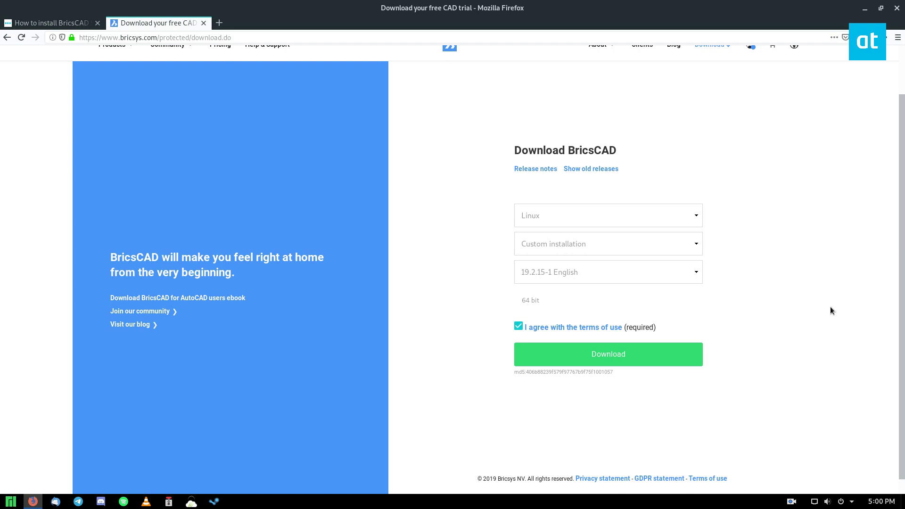
Return to the article and open the Downloads folder in Files
{"action": "left_click", "coordinate": [45, 23]}
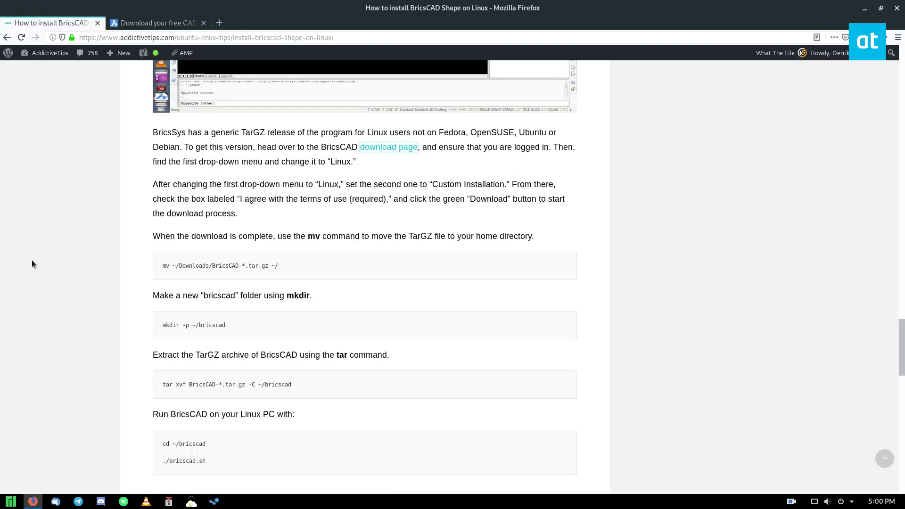
{"action": "scroll", "coordinate": [31, 264], "scroll_direction": "down", "scroll_amount": 1}
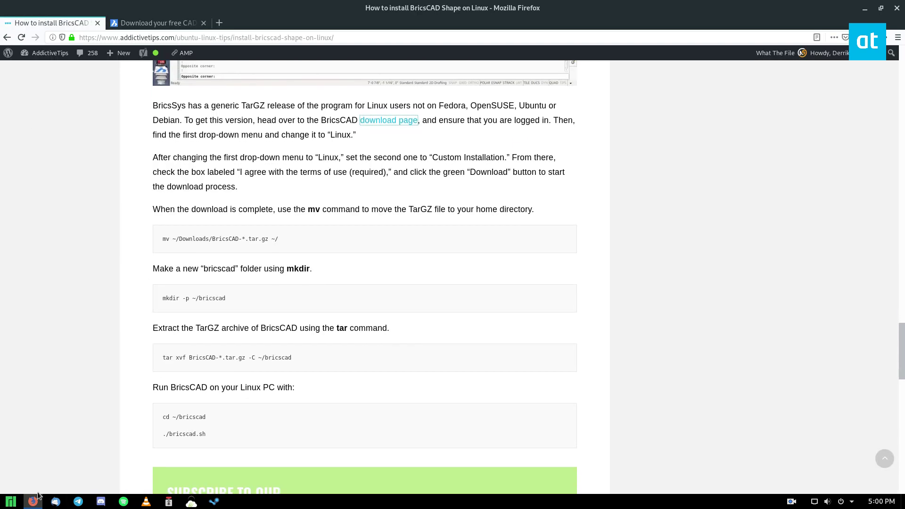
{"action": "left_click", "coordinate": [10, 502]}
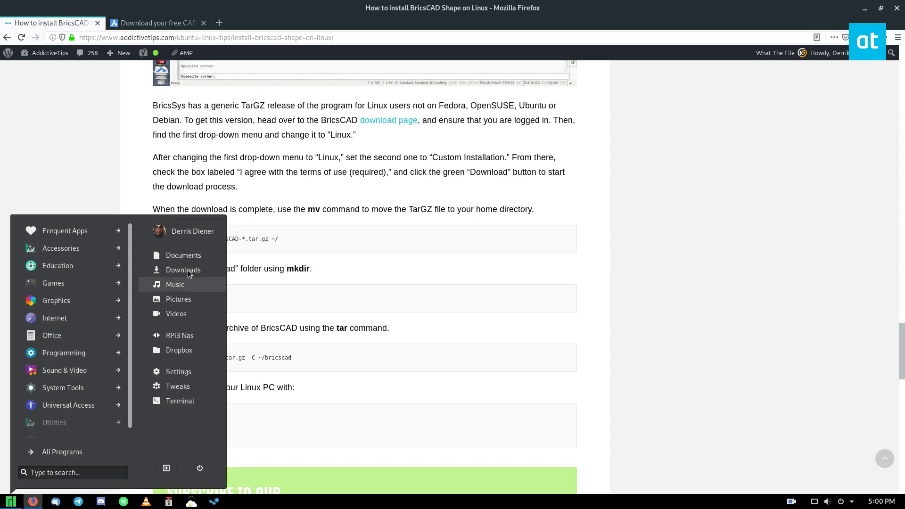
{"action": "left_click", "coordinate": [170, 279]}
Move the Files window aside and select the article's mv command
{"action": "left_click_drag", "start_coordinate": [222, 29], "coordinate": [571, 142]}
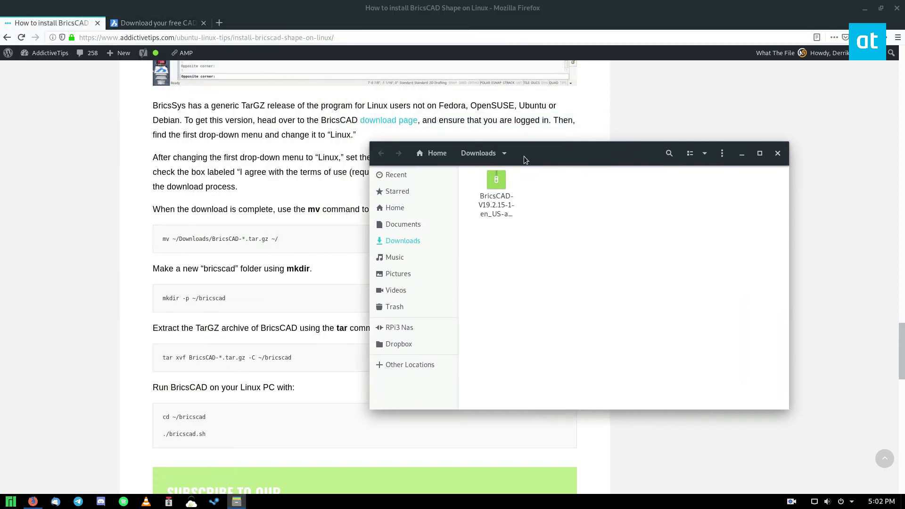
{"action": "left_click_drag", "start_coordinate": [544, 154], "coordinate": [660, 129]}
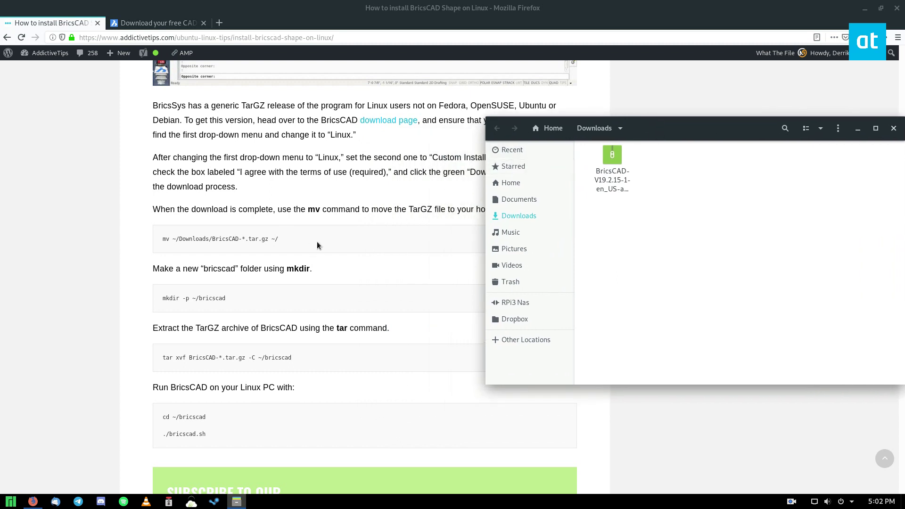
{"action": "scroll", "coordinate": [285, 282], "scroll_direction": "up", "scroll_amount": 3}
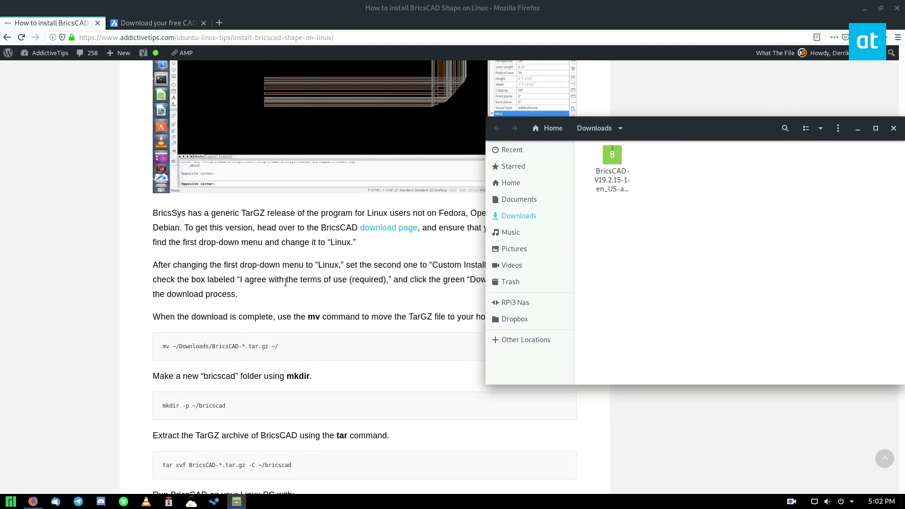
{"action": "scroll", "coordinate": [286, 282], "scroll_direction": "down", "scroll_amount": 4}
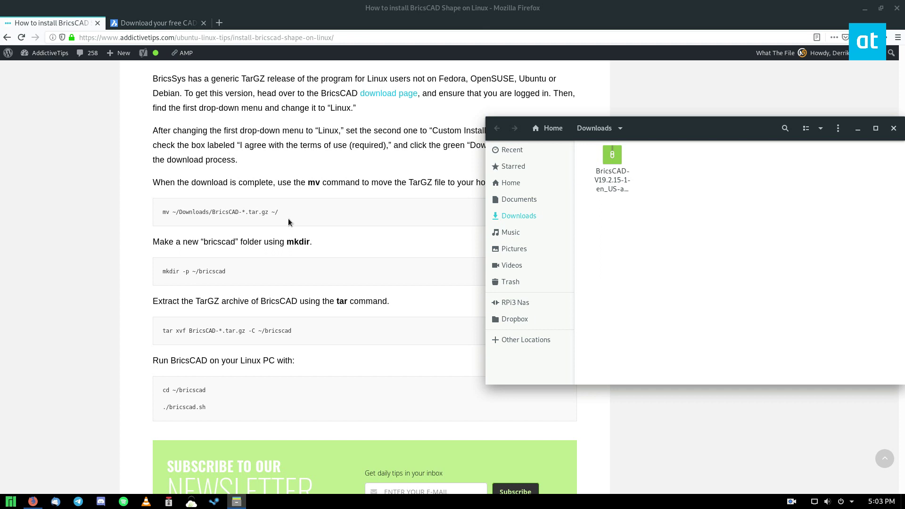
{"action": "left_click_drag", "start_coordinate": [291, 216], "coordinate": [152, 213]}
{"action": "key", "text": "ctrl+c"}
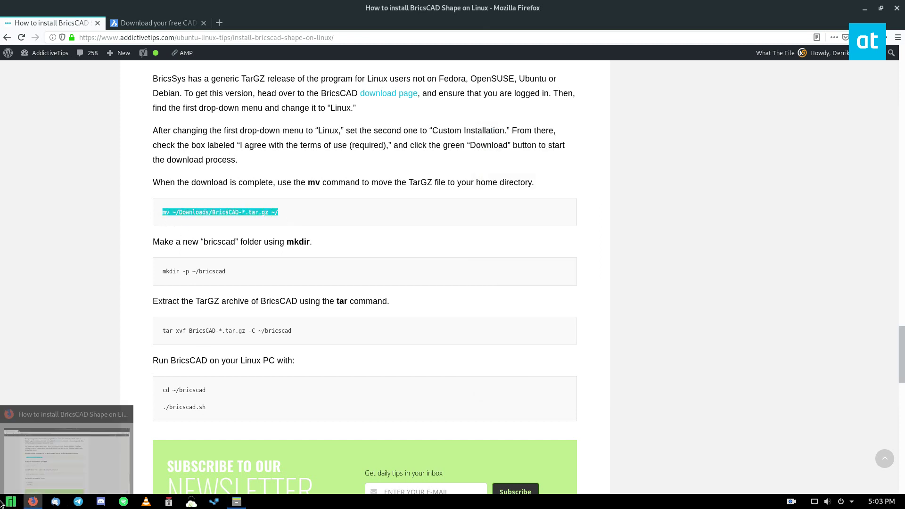
Open a terminal and run the mv command moving the BricsCAD archive home
{"action": "left_click", "coordinate": [11, 502]}
{"action": "left_click", "coordinate": [177, 403]}
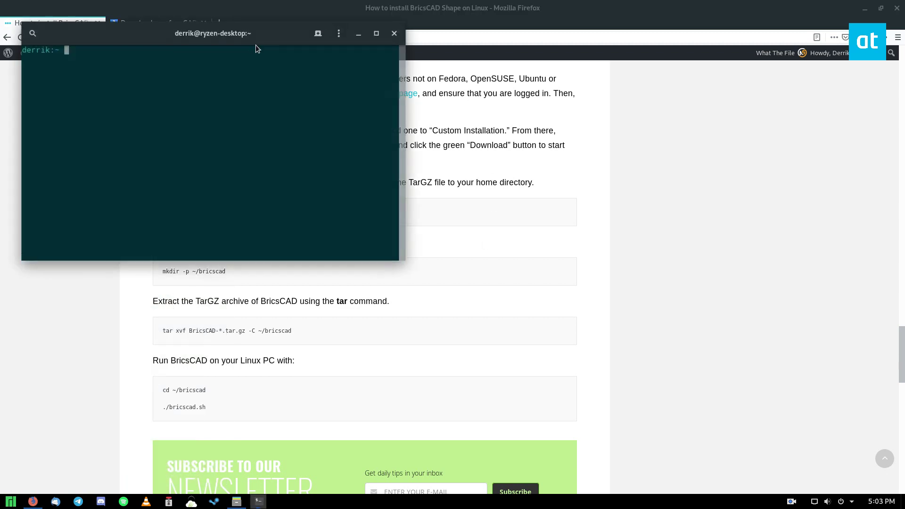
{"action": "left_click_drag", "start_coordinate": [255, 45], "coordinate": [462, 135]}
{"action": "key", "text": "ctrl+shift+v"}
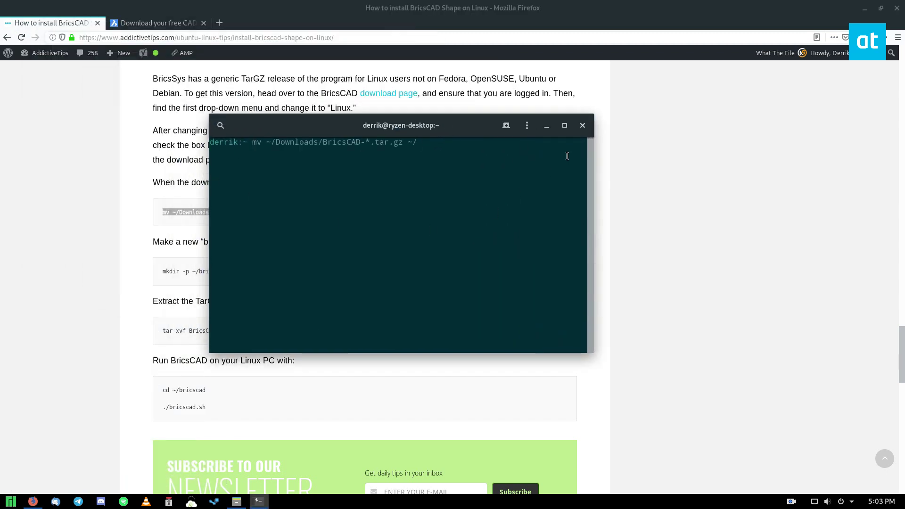
{"action": "key", "text": "Return"}
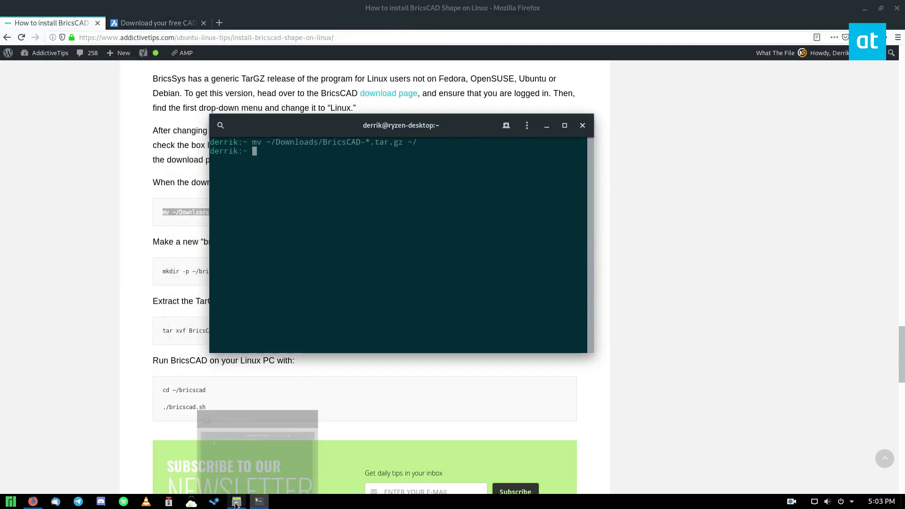
Confirm in Files that the archive now sits in the home folder, then close Files
{"action": "left_click", "coordinate": [237, 502]}
{"action": "left_click", "coordinate": [537, 184]}
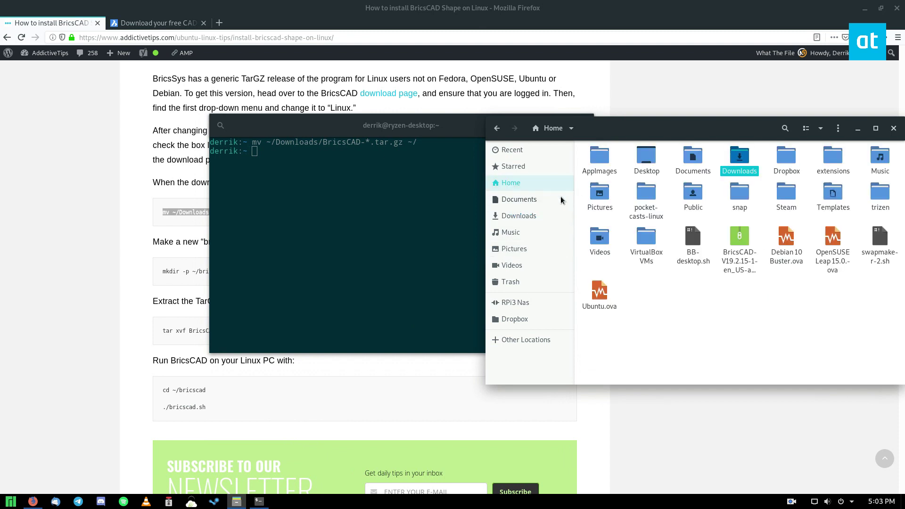
{"action": "left_click", "coordinate": [893, 128]}
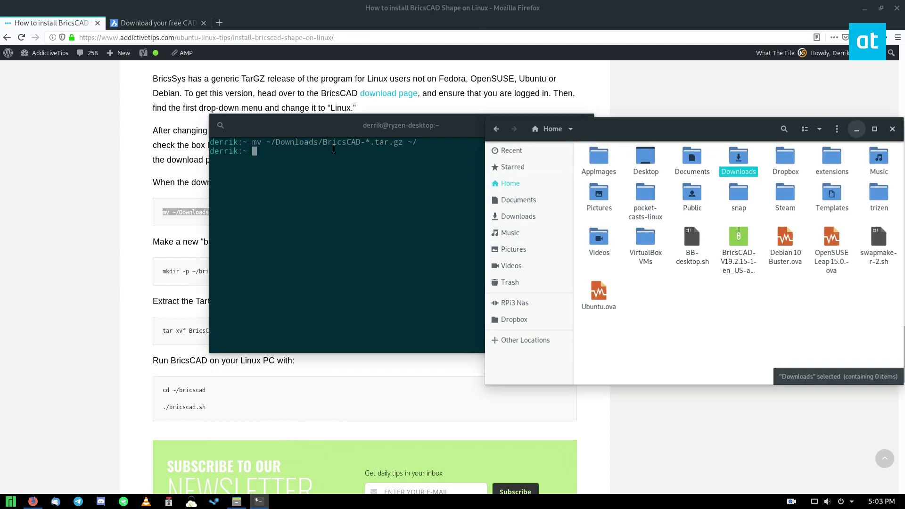
Create ~/bricscad with mkdir -p and extract the archive into it with tar xvf -C ~/bricscad
{"action": "left_click_drag", "start_coordinate": [235, 273], "coordinate": [161, 275]}
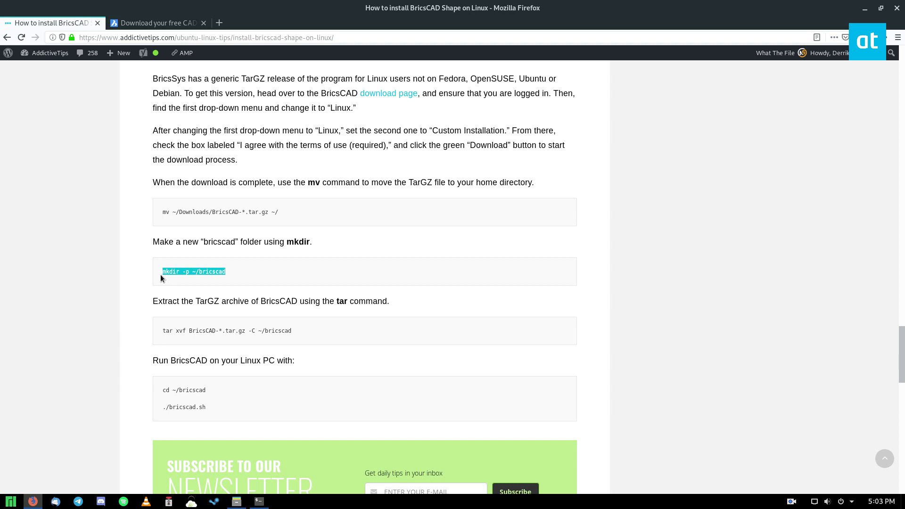
{"action": "left_click", "coordinate": [273, 486]}
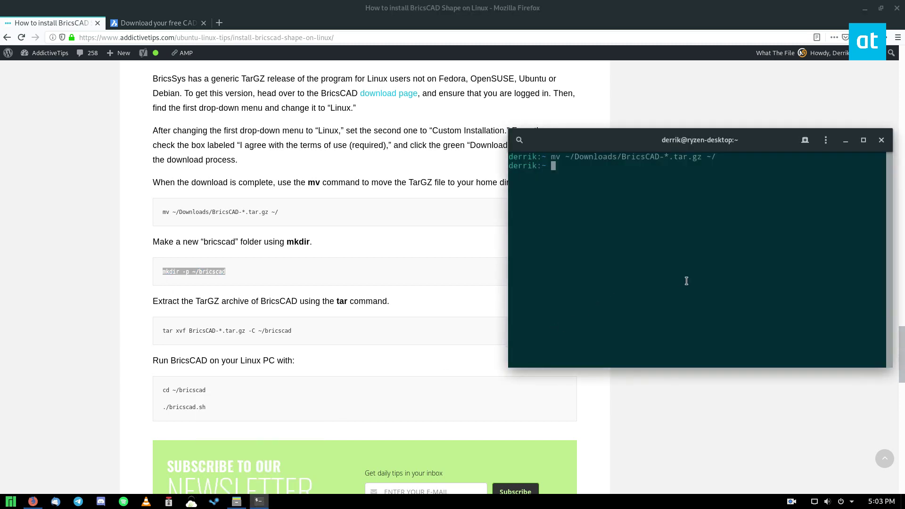
{"action": "middle_click", "coordinate": [686, 281]}
{"action": "key", "text": "Return"}
{"action": "scroll", "coordinate": [284, 318], "scroll_direction": "down", "scroll_amount": 1}
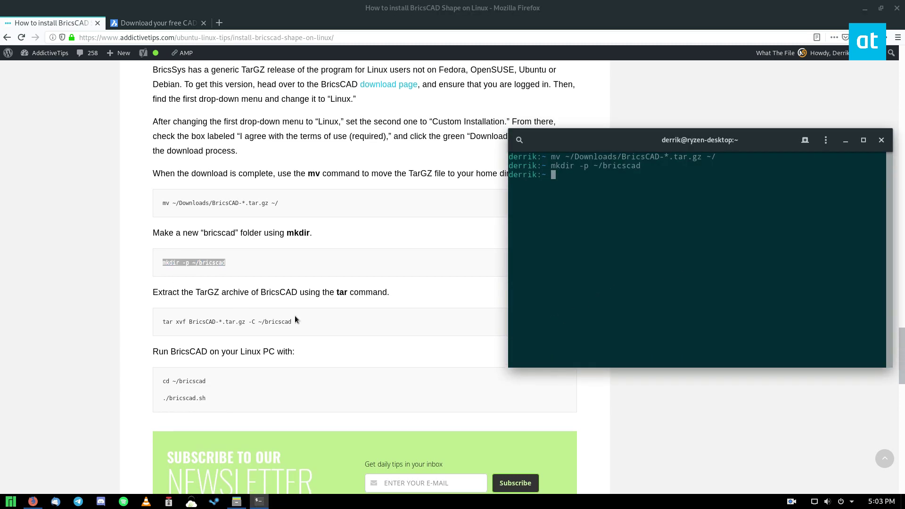
{"action": "left_click_drag", "start_coordinate": [311, 304], "coordinate": [165, 305]}
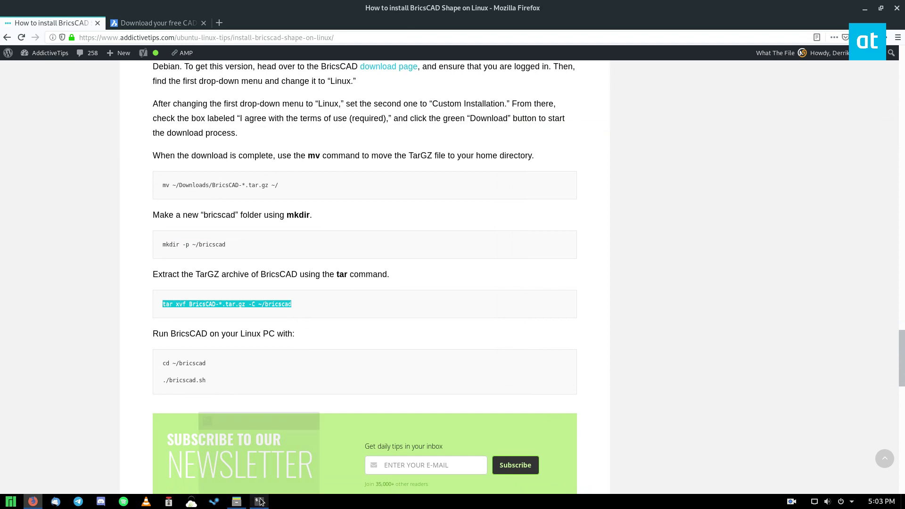
{"action": "left_click", "coordinate": [259, 456]}
{"action": "middle_click", "coordinate": [782, 258]}
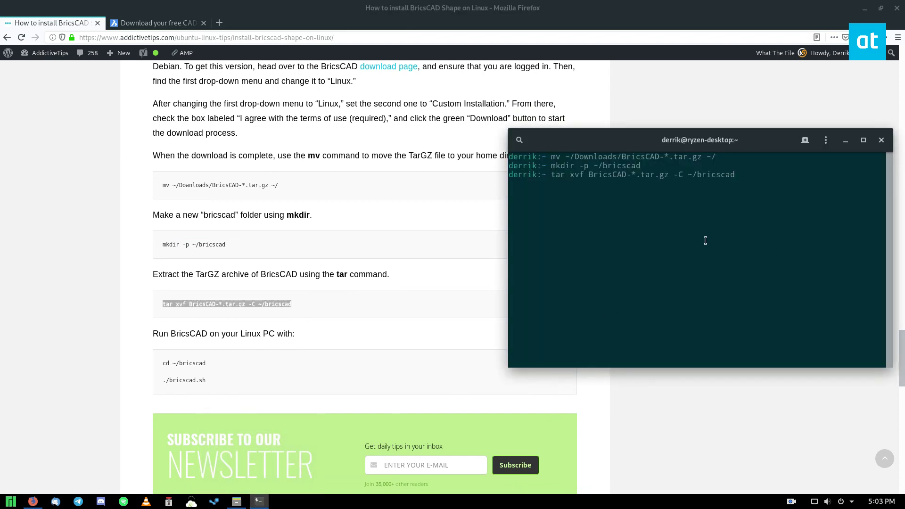
{"action": "key", "text": "Return"}
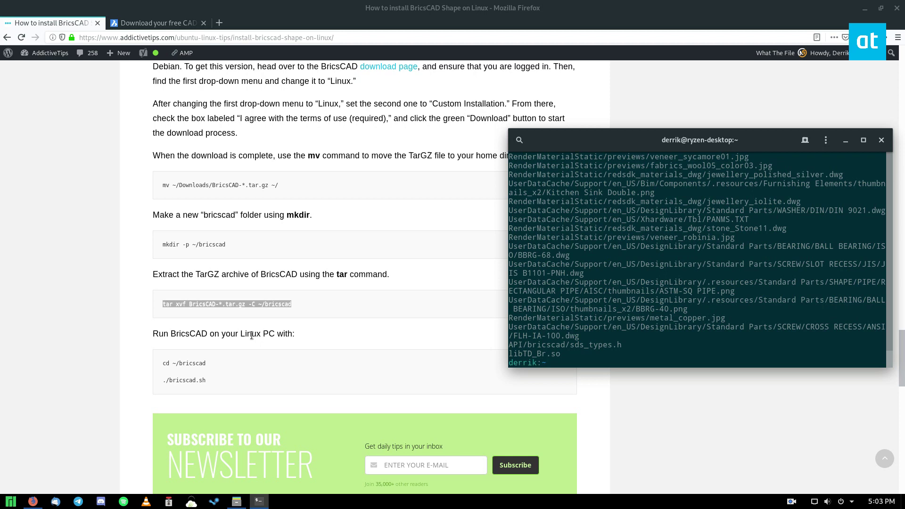
Change into ~/bricscad and launch BricsCAD with ./bricscad.sh
{"action": "left_click_drag", "start_coordinate": [213, 364], "coordinate": [162, 364]}
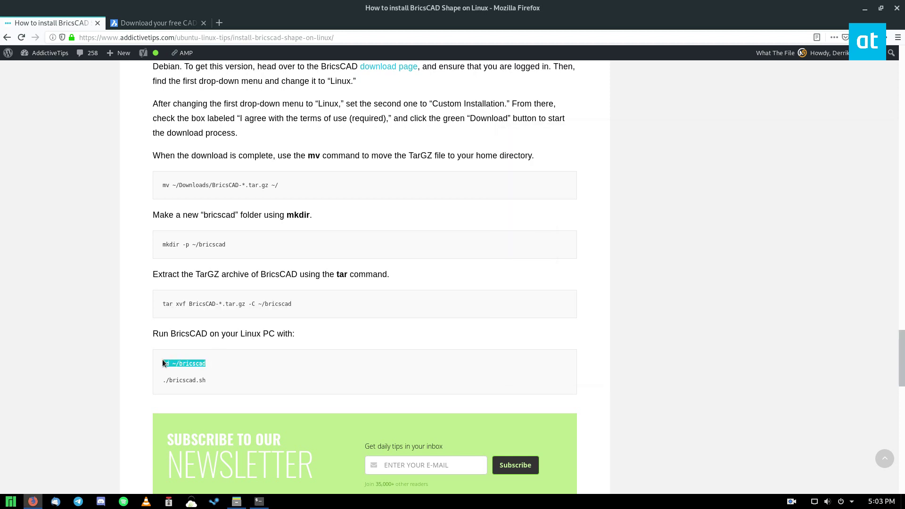
{"action": "left_click", "coordinate": [263, 501]}
{"action": "type", "text": "cd ~/bricscad"}
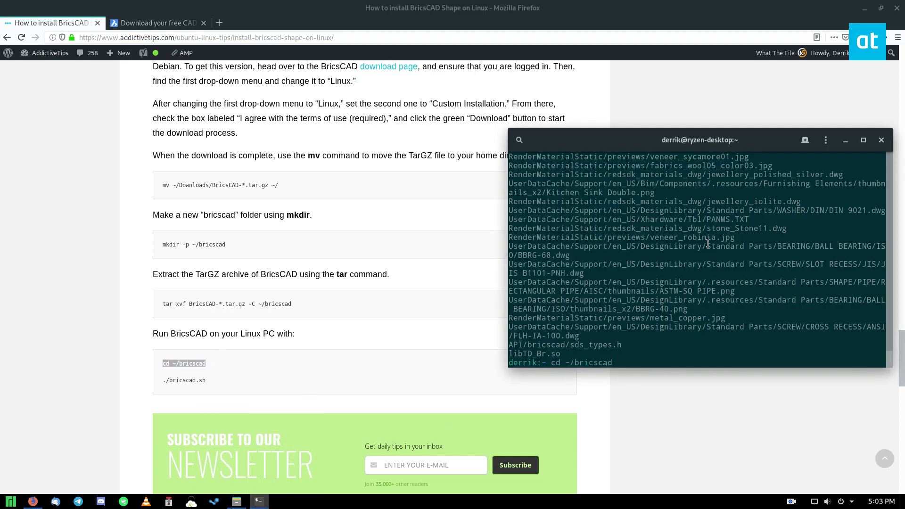
{"action": "key", "text": "Return"}
{"action": "left_click_drag", "start_coordinate": [212, 380], "coordinate": [163, 380]}
{"action": "left_click", "coordinate": [259, 501]}
{"action": "type", "text": "./bricscad.sh"}
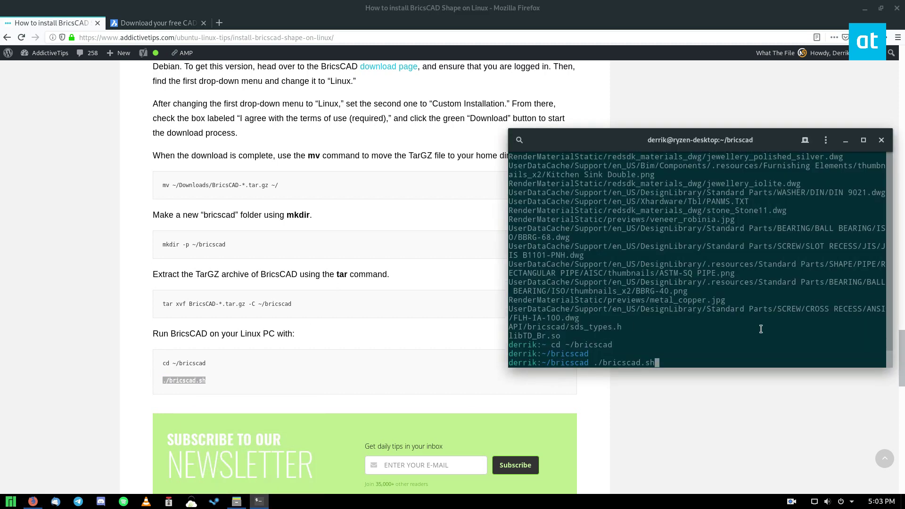
{"action": "key", "text": "Return"}
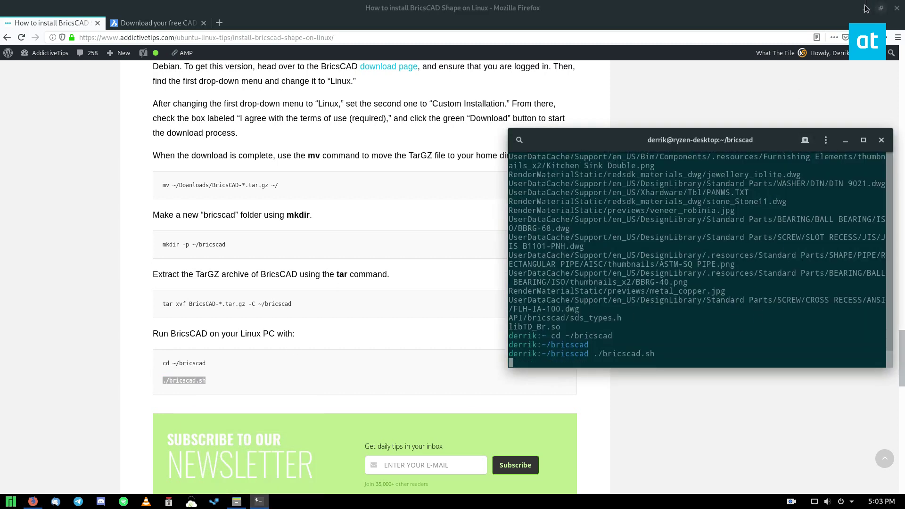
Minimize Firefox, start the free trial in the License Manager, and dismiss the activation error
{"action": "left_click", "coordinate": [866, 8]}
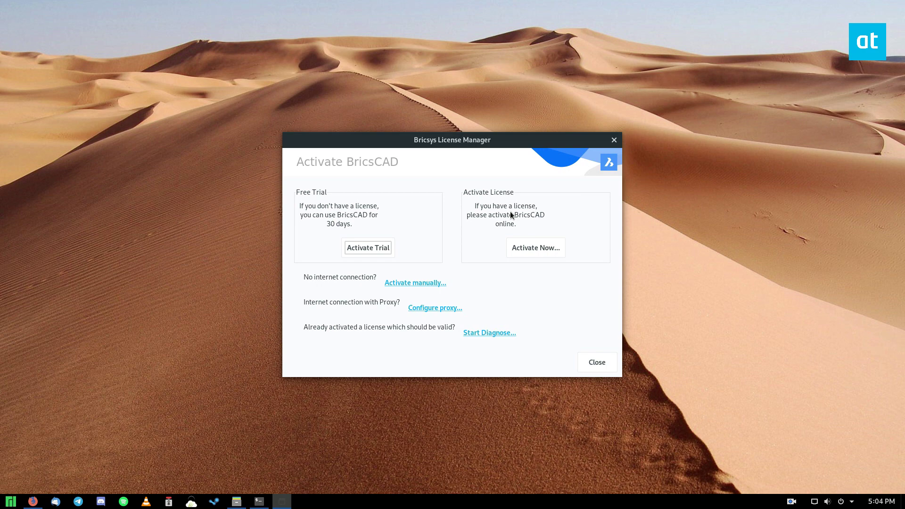
{"action": "left_click", "coordinate": [373, 247]}
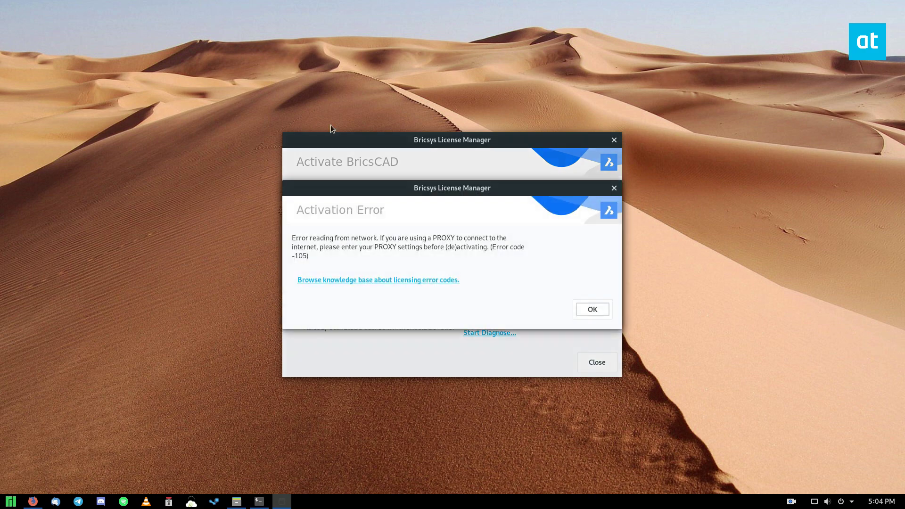
{"action": "left_click", "coordinate": [596, 309]}
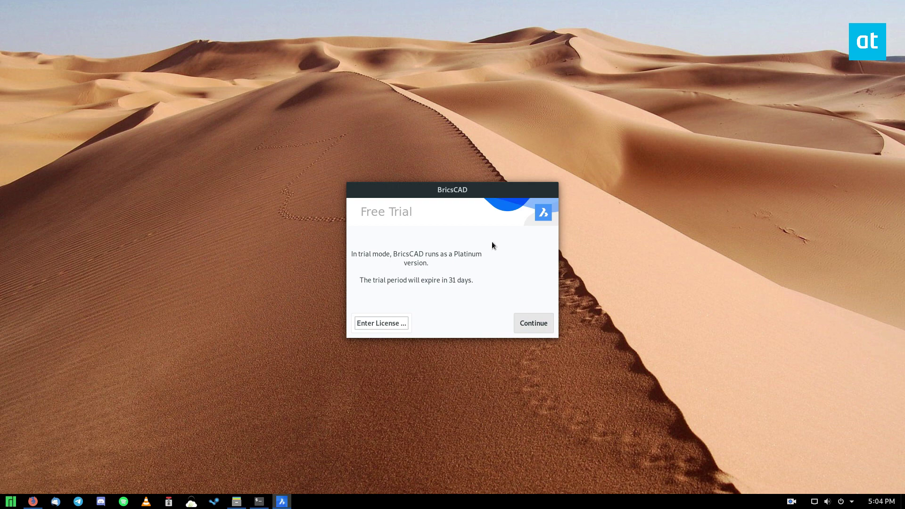
Pass the trial notice, create the Modeling profile instead of Drafting, and choose Start from template
{"action": "left_click", "coordinate": [524, 321]}
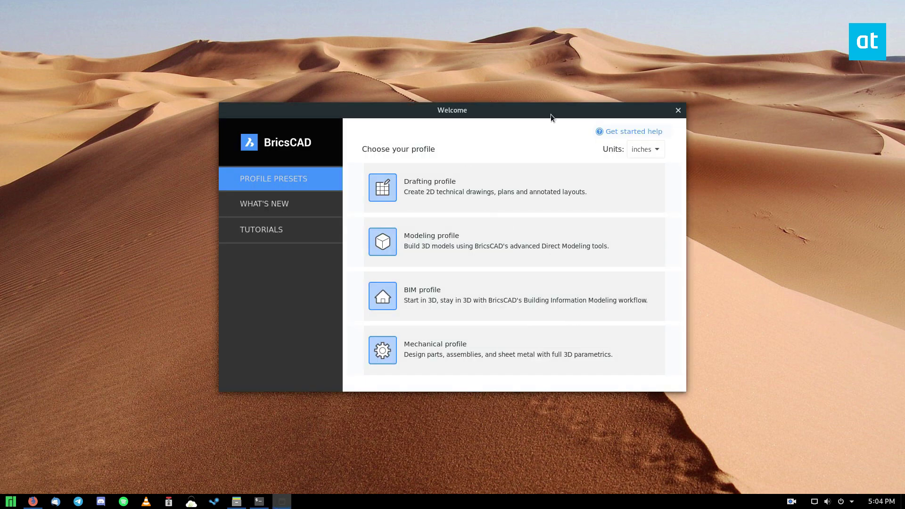
{"action": "left_click", "coordinate": [447, 188]}
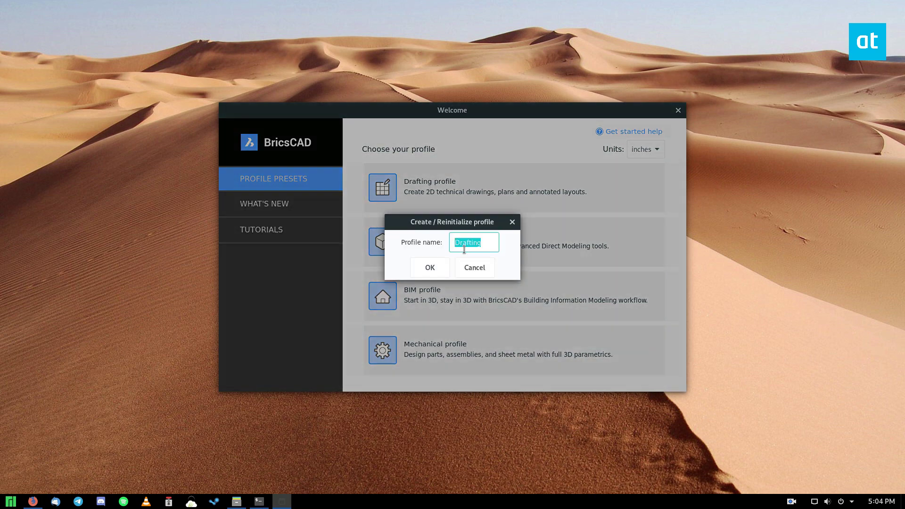
{"action": "left_click", "coordinate": [474, 267]}
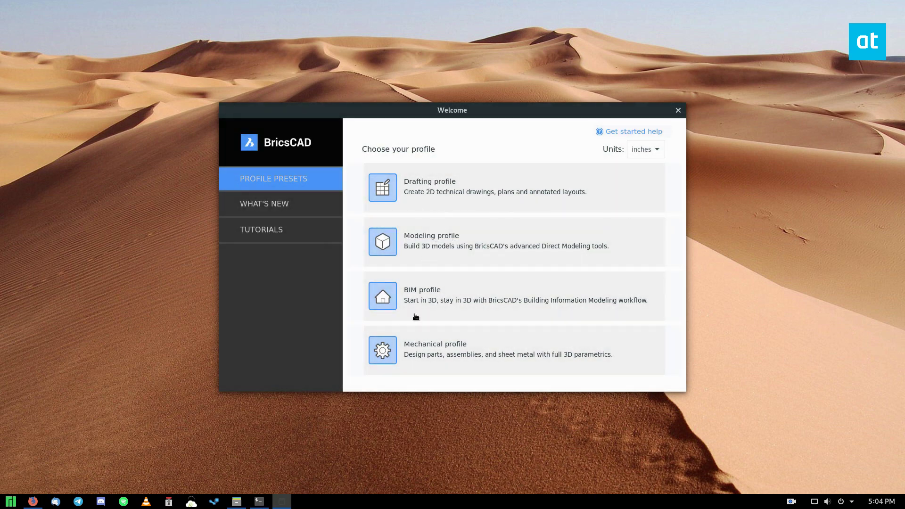
{"action": "left_click", "coordinate": [393, 246]}
{"action": "left_click", "coordinate": [429, 269]}
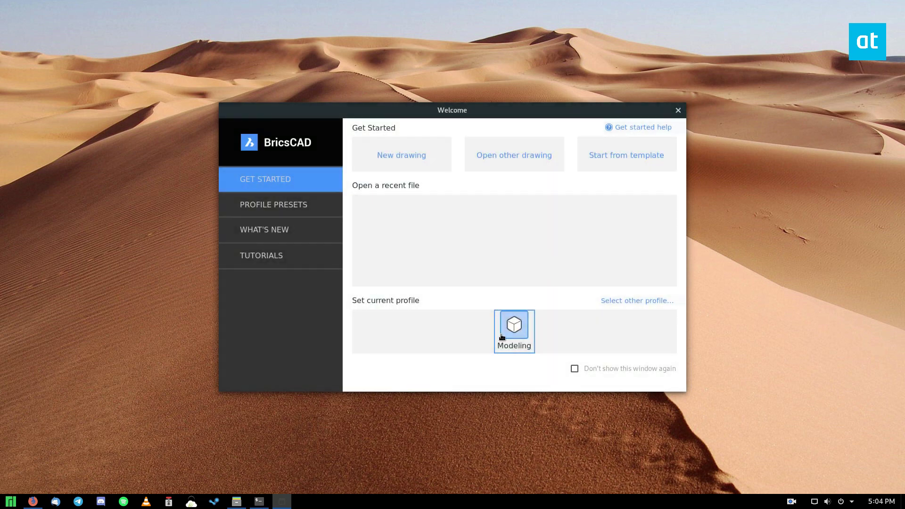
{"action": "left_click", "coordinate": [607, 153]}
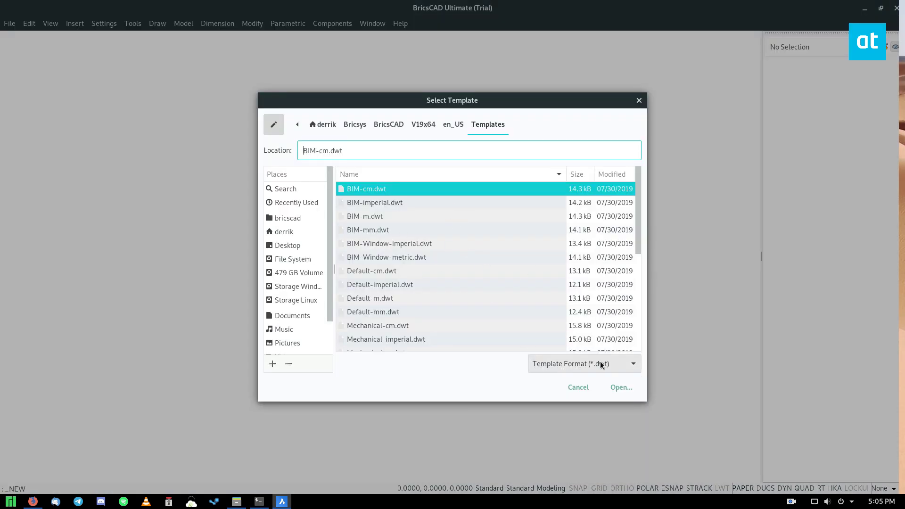
Open the BIM-cm template, dismiss the directory permission error, and cancel the stray selection window
{"action": "left_click", "coordinate": [613, 388]}
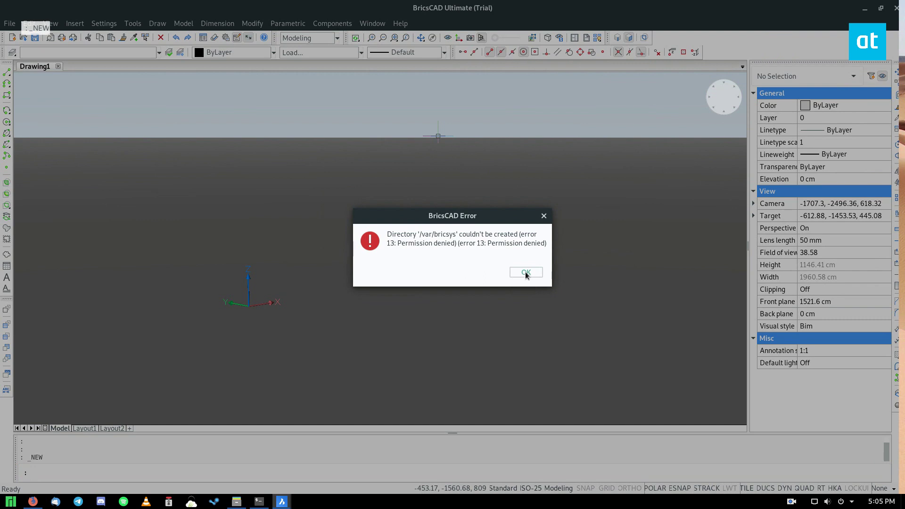
{"action": "left_click", "coordinate": [525, 274]}
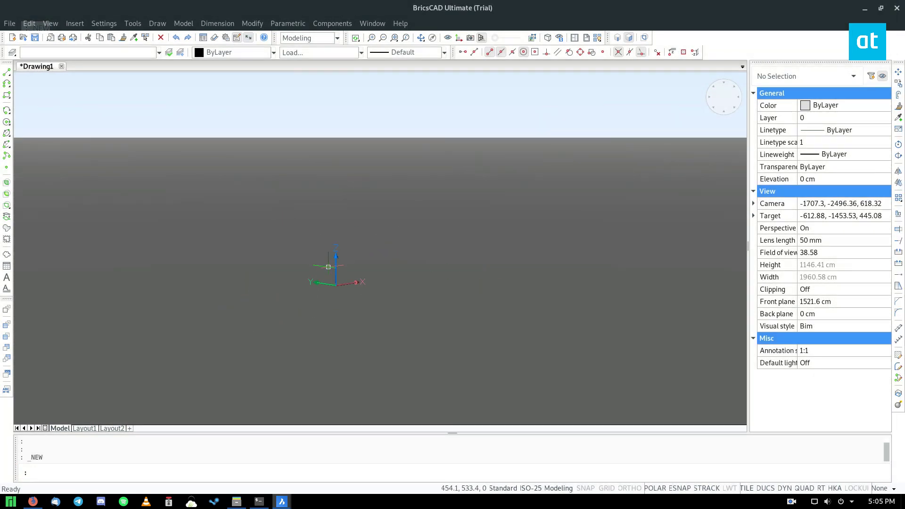
{"action": "left_click", "coordinate": [437, 270]}
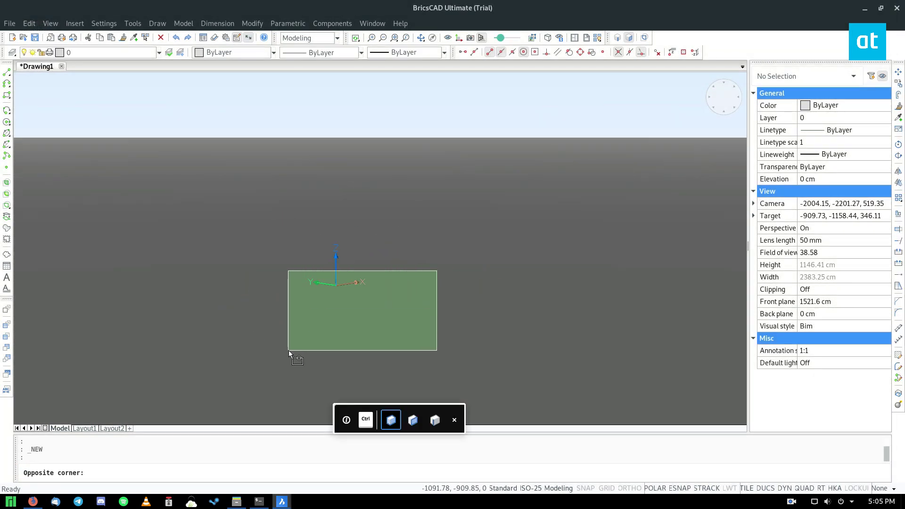
{"action": "key", "text": "Escape"}
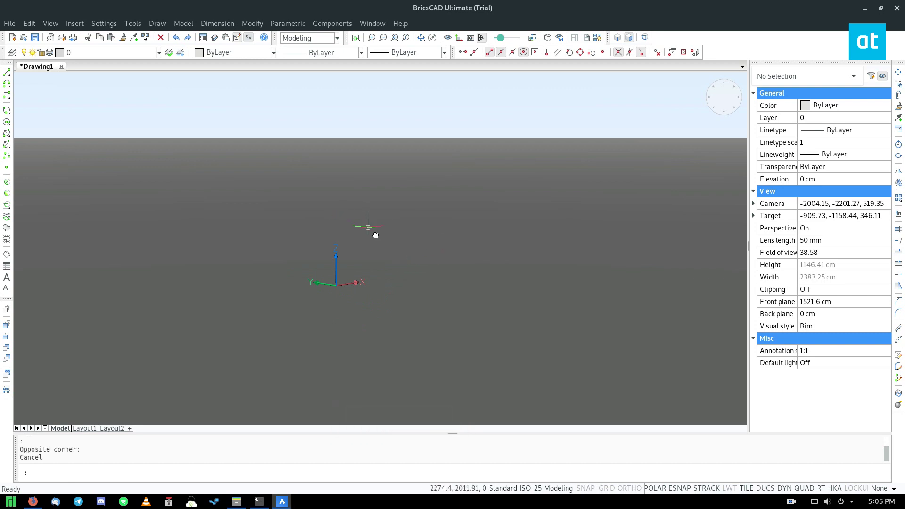
{"action": "left_click_drag", "start_coordinate": [376, 236], "coordinate": [380, 245]}
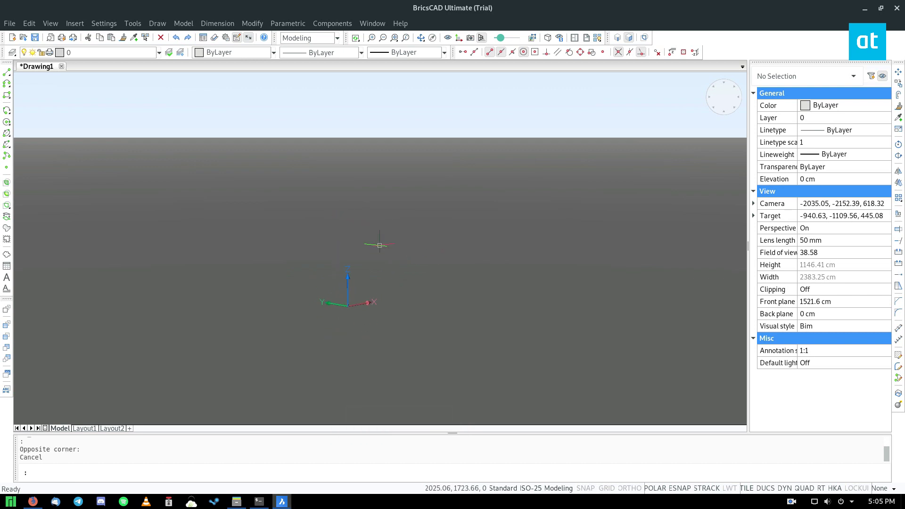